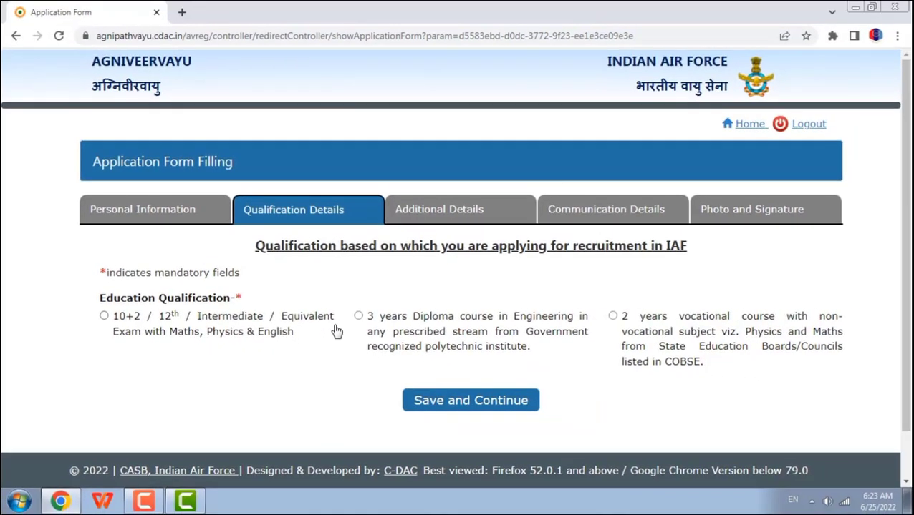
# Choose the 10+2/12th/Intermediate education qualification and answer Yes to passing with minimum 50% aggregate
pyautogui.click(49, 314)
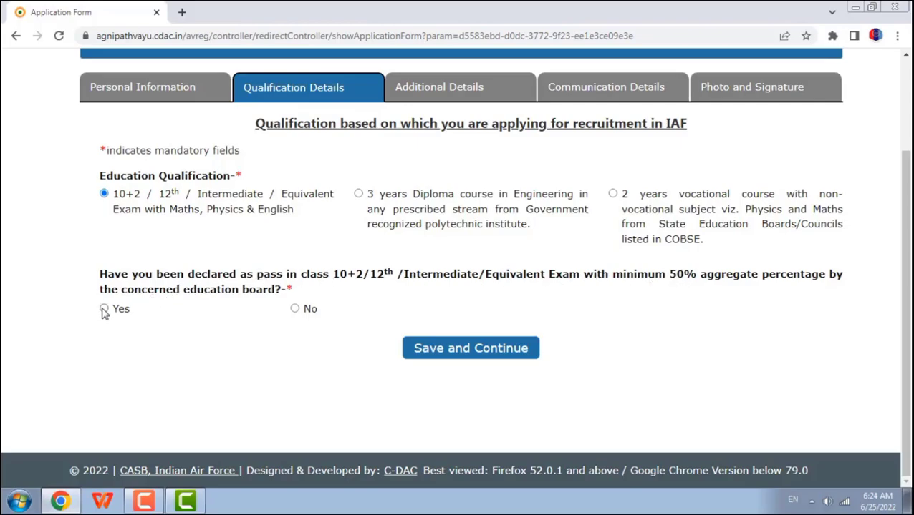
pyautogui.click(294, 309)
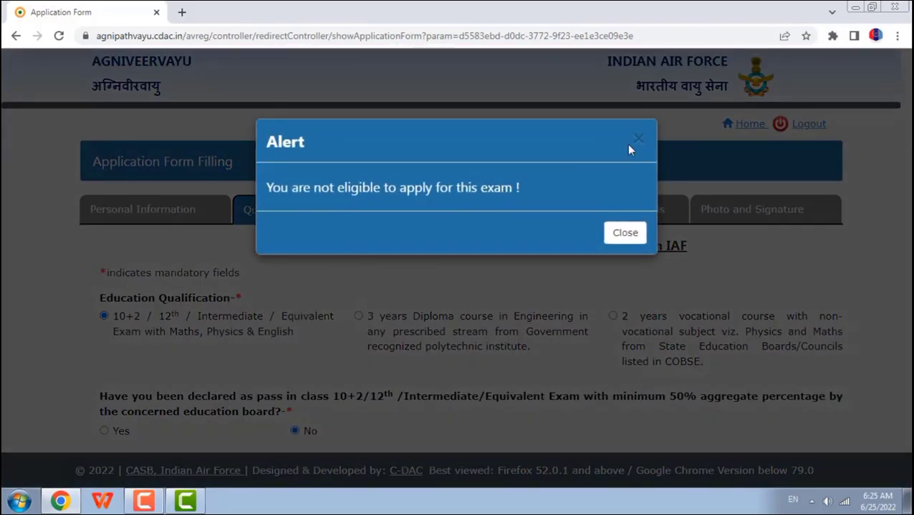
pyautogui.click(637, 228)
pyautogui.scroll(-1, 193, 289)
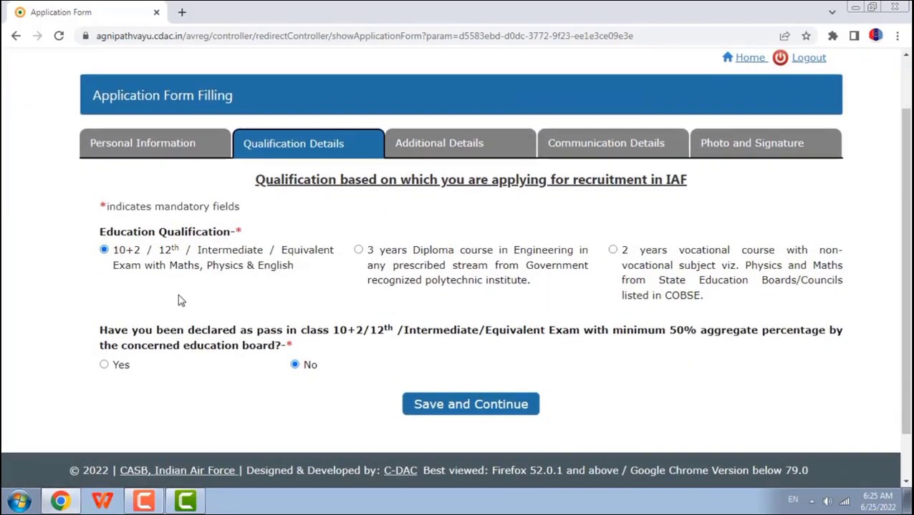
pyautogui.click(104, 364)
pyautogui.scroll(-4, 129, 350)
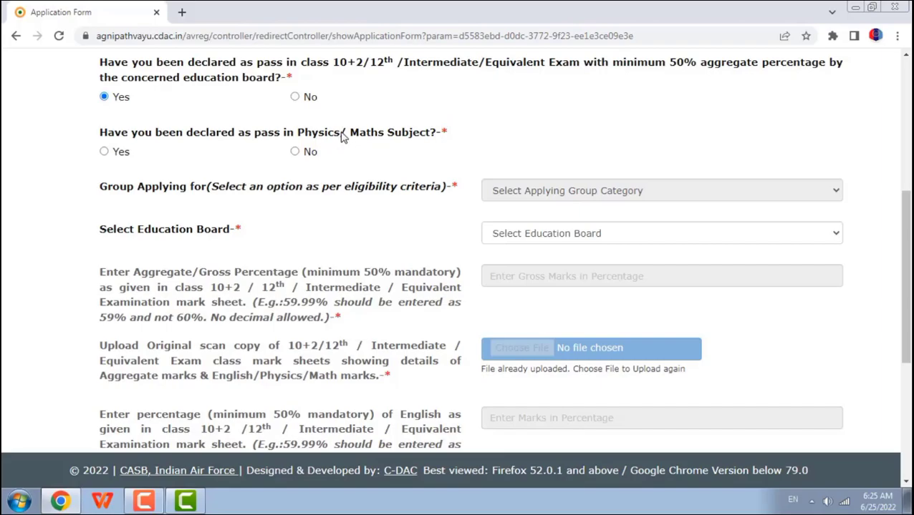
# Try the No and Yes answers to the Physics/Maths pass question and compare the group categories offered for each
pyautogui.moveTo(340, 137); pyautogui.dragTo(300, 138)
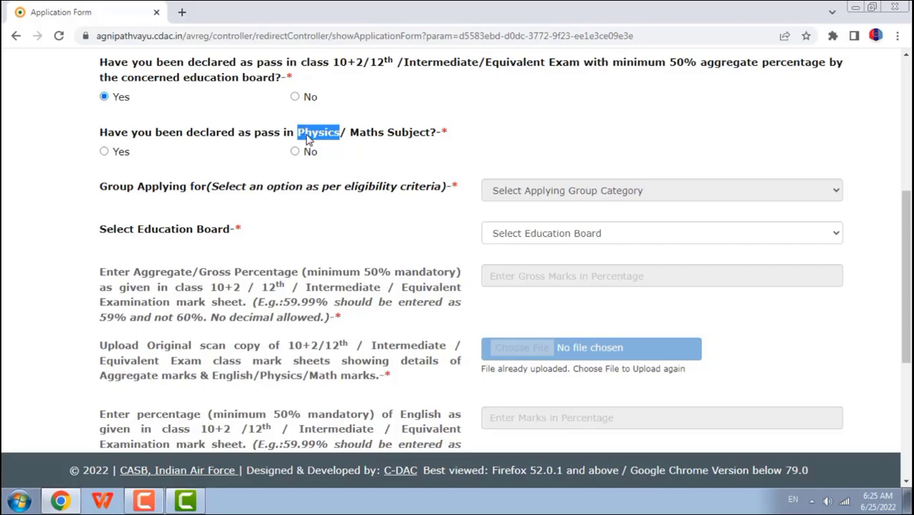
pyautogui.click(327, 141)
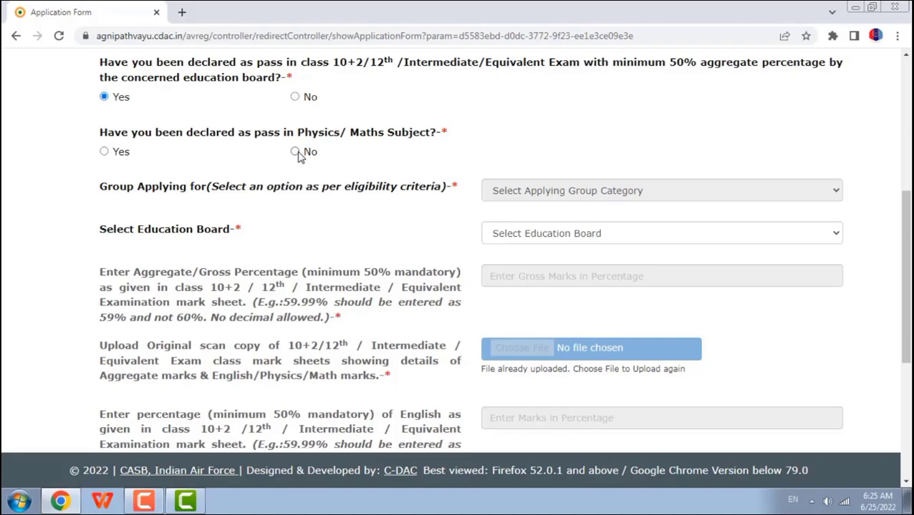
pyautogui.click(296, 153)
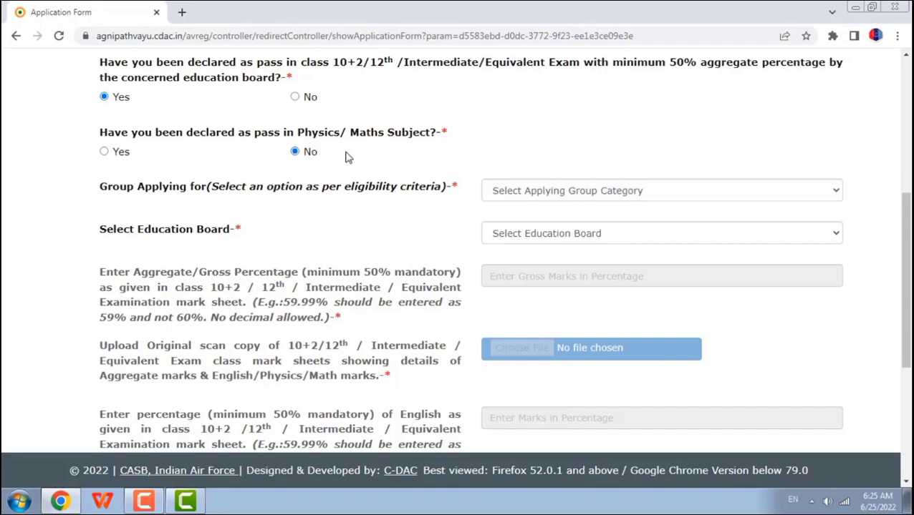
pyautogui.click(578, 192)
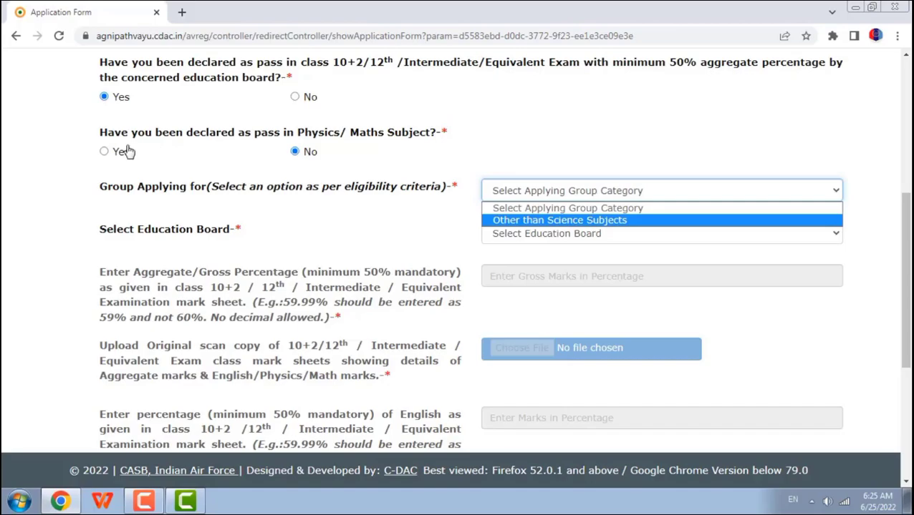
pyautogui.click(104, 153)
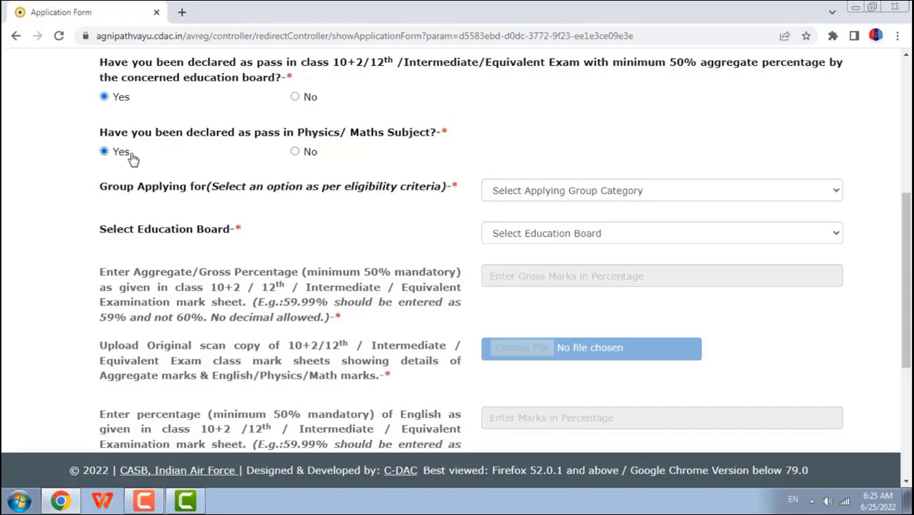
pyautogui.click(573, 198)
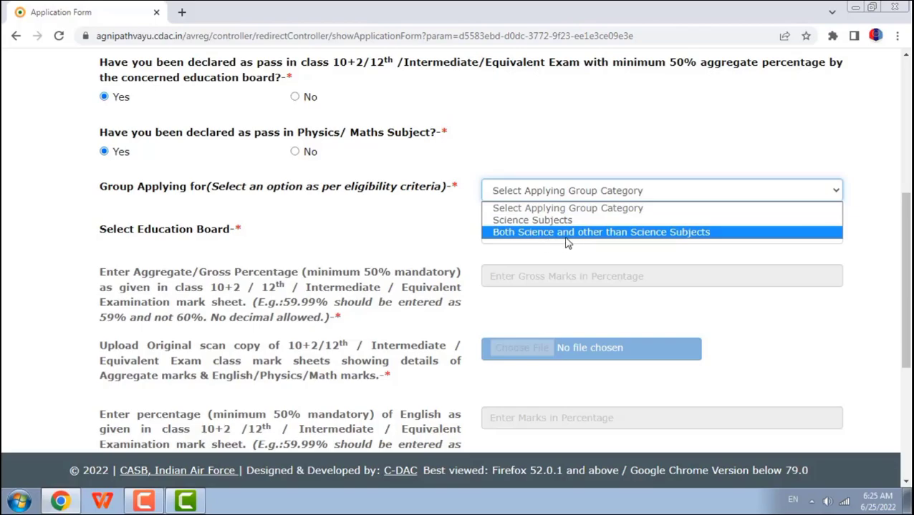
pyautogui.click(635, 236)
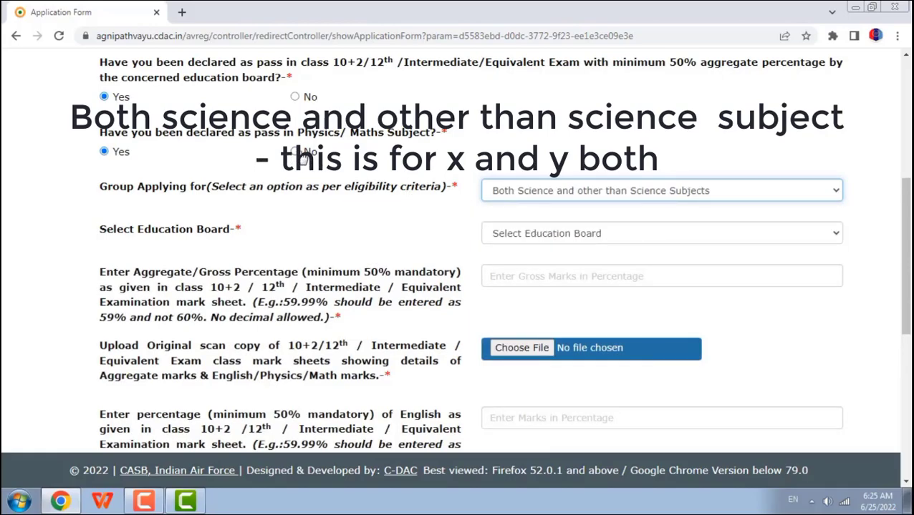
pyautogui.click(295, 152)
pyautogui.click(541, 192)
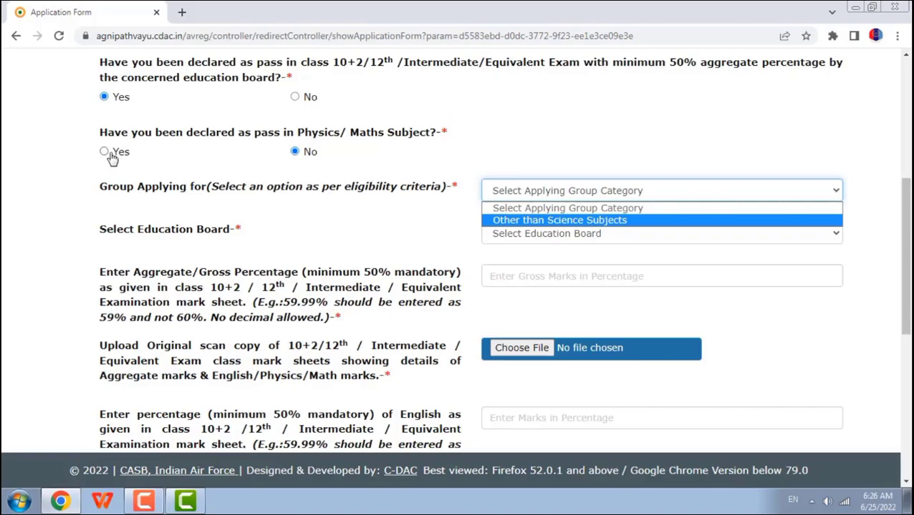
# Answer Yes to the Physics/Maths pass question and set the applying group to Both Science and other than Science Subjects
pyautogui.click(110, 157)
pyautogui.click(109, 157)
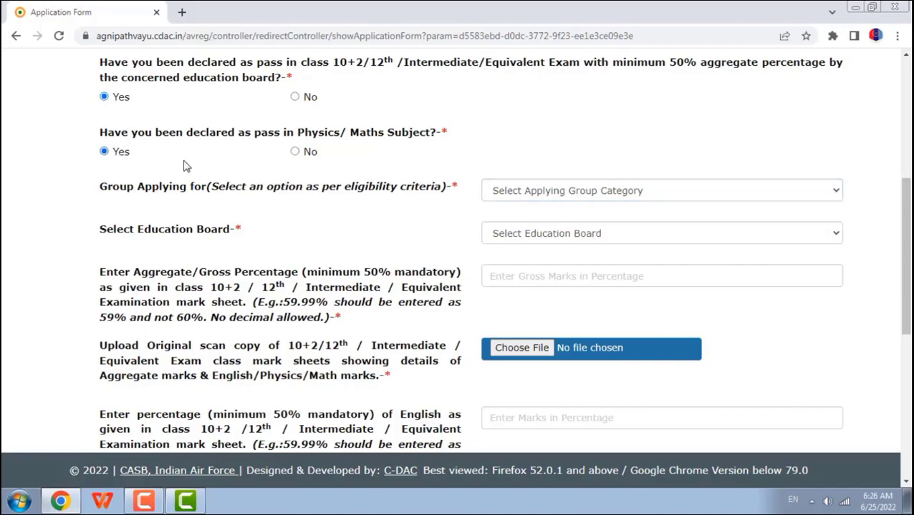
pyautogui.click(540, 196)
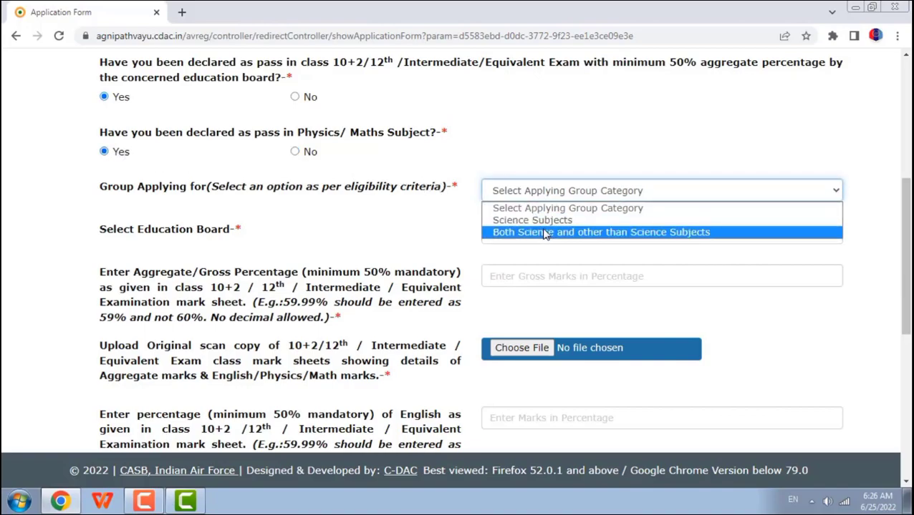
pyautogui.click(544, 232)
# Set the education board to Central Board of Secondary Education and look through the list of available boards
pyautogui.click(545, 239)
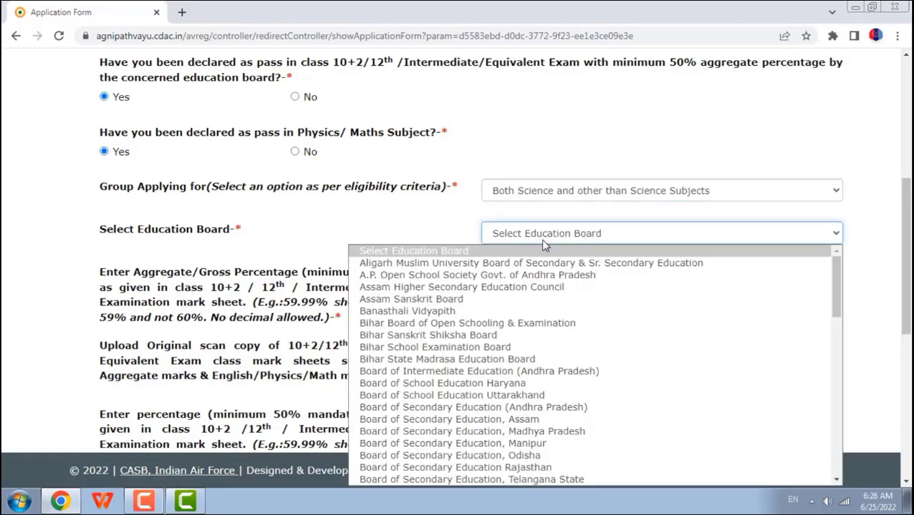
pyautogui.press('c')
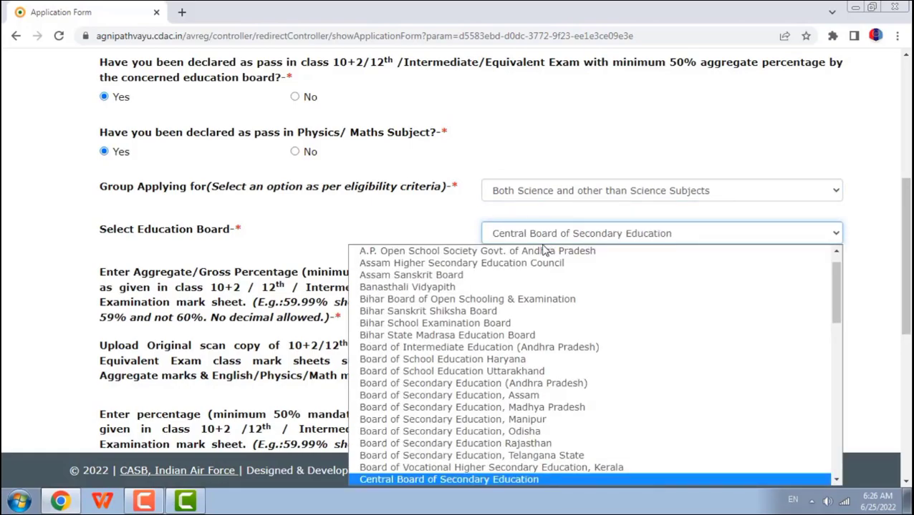
pyautogui.press('Return')
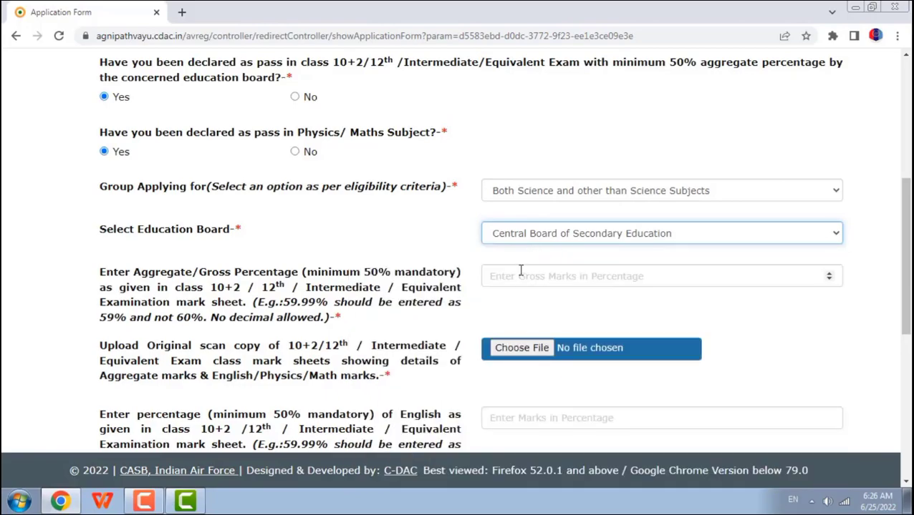
pyautogui.click(585, 234)
pyautogui.moveTo(835, 281); pyautogui.dragTo(859, 461)
pyautogui.moveTo(862, 383); pyautogui.dragTo(857, 250)
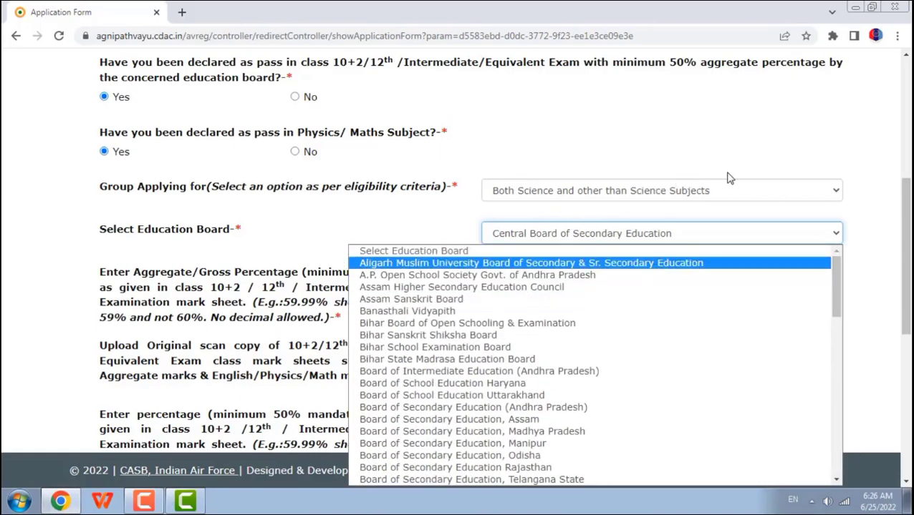
pyautogui.click(793, 161)
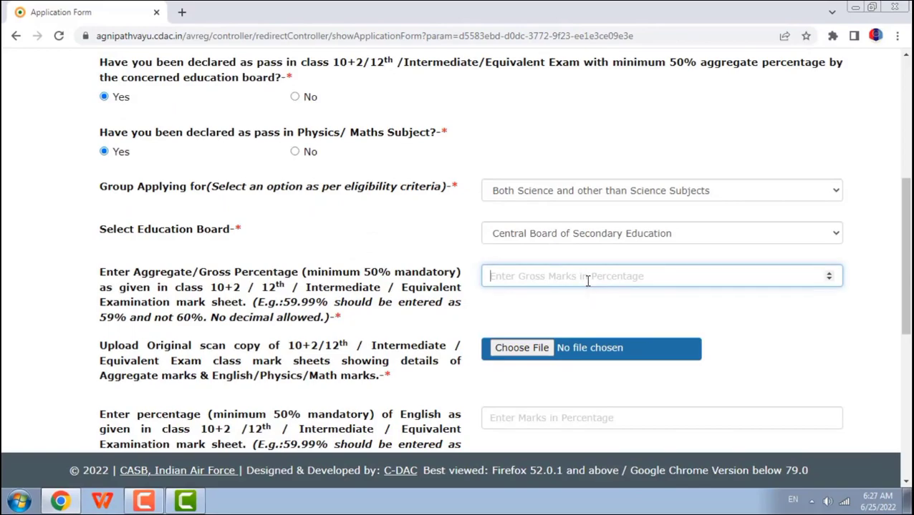
# Enter 51 as the aggregate/gross percentage for the class 10+2/12th exam
pyautogui.scroll(3, 587, 281)
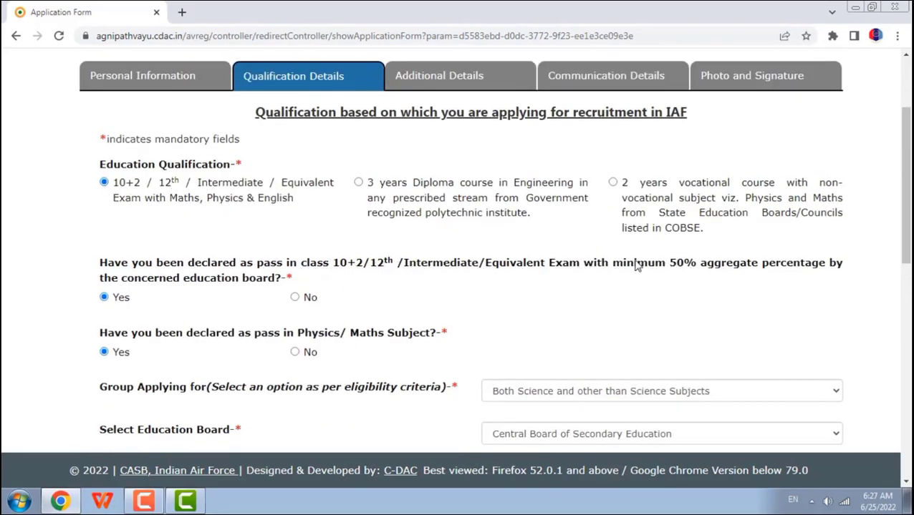
pyautogui.scroll(-2, 604, 301)
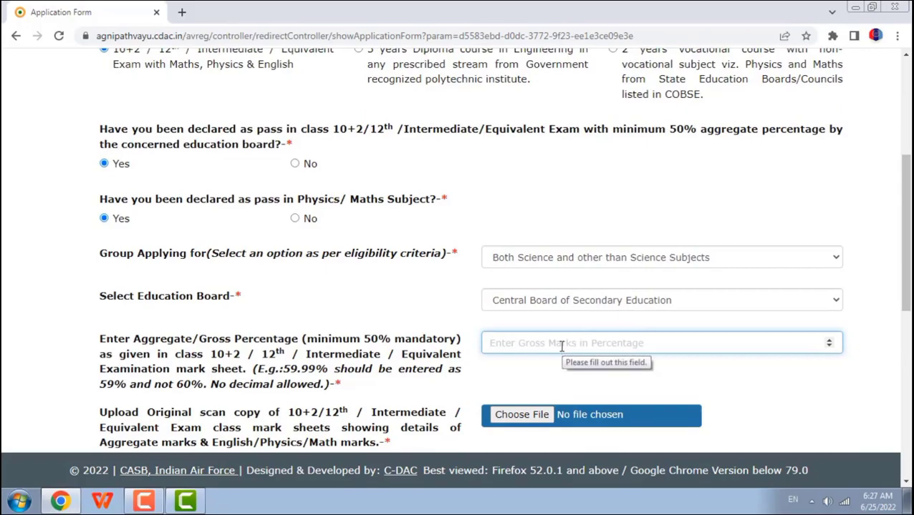
pyautogui.write('51')
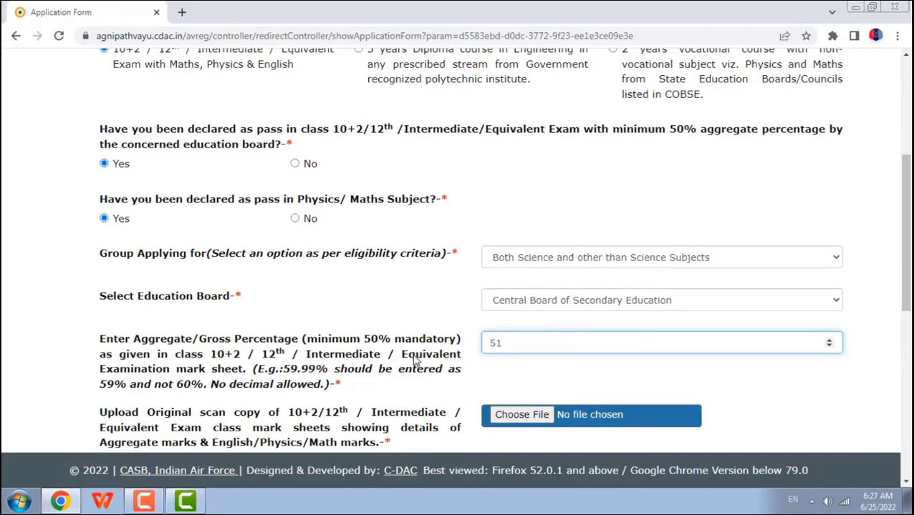
# Upload img095 from the Pictures library as the 10+2/12th mark sheet scan and dismiss the confirmation
pyautogui.scroll(-2, 419, 361)
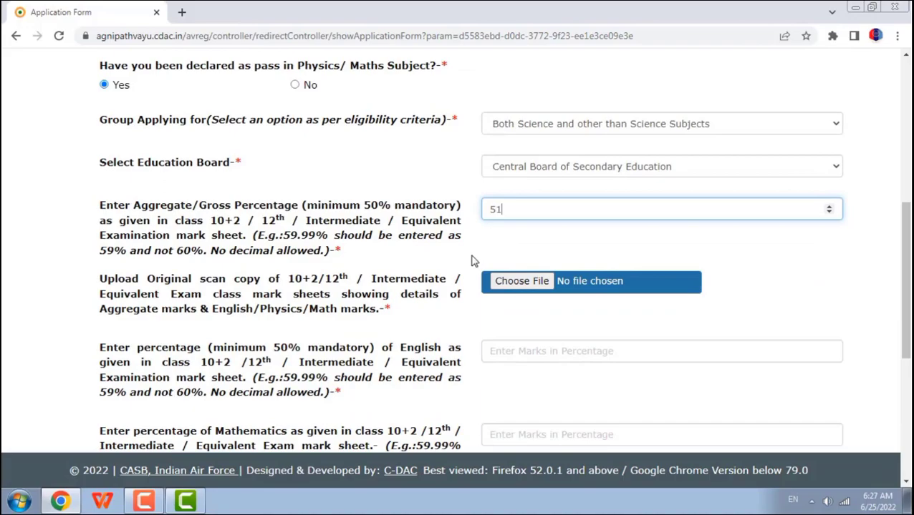
pyautogui.click(521, 282)
pyautogui.click(217, 164)
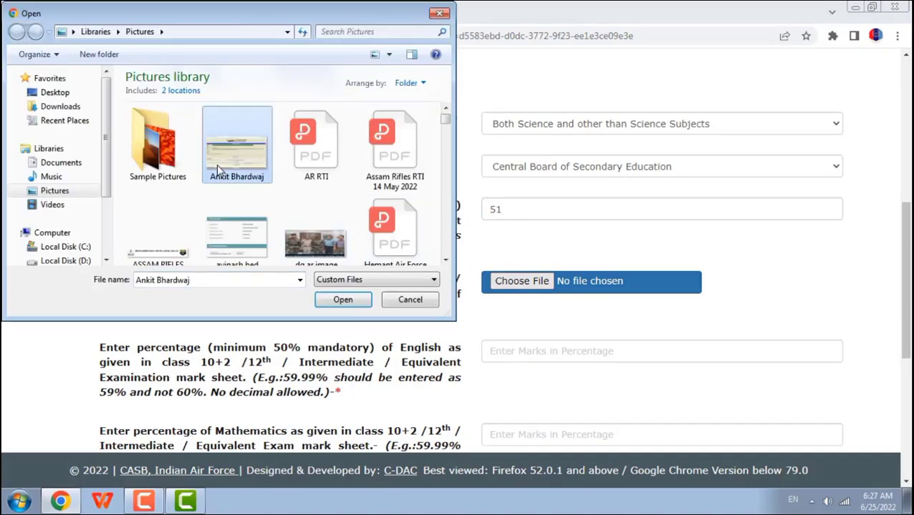
pyautogui.press('i')
pyautogui.scroll(-5, 271, 221)
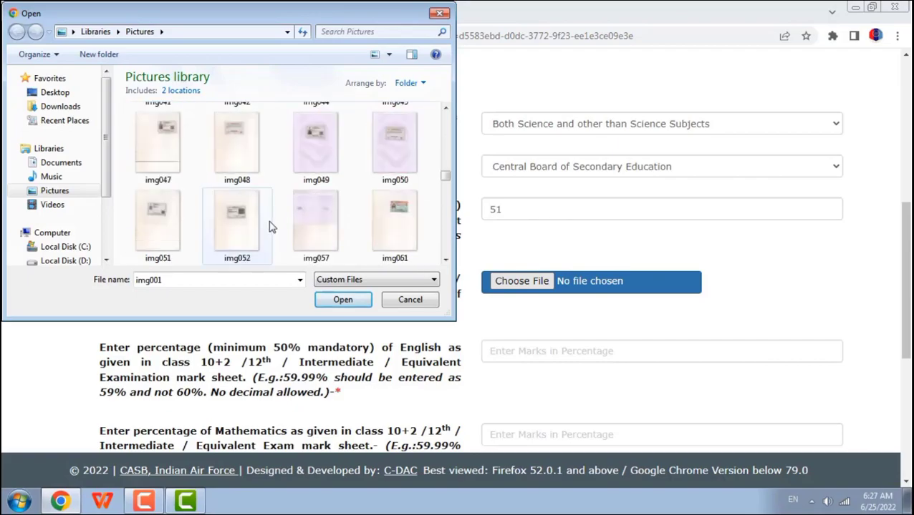
pyautogui.scroll(-5, 269, 227)
pyautogui.click(244, 226)
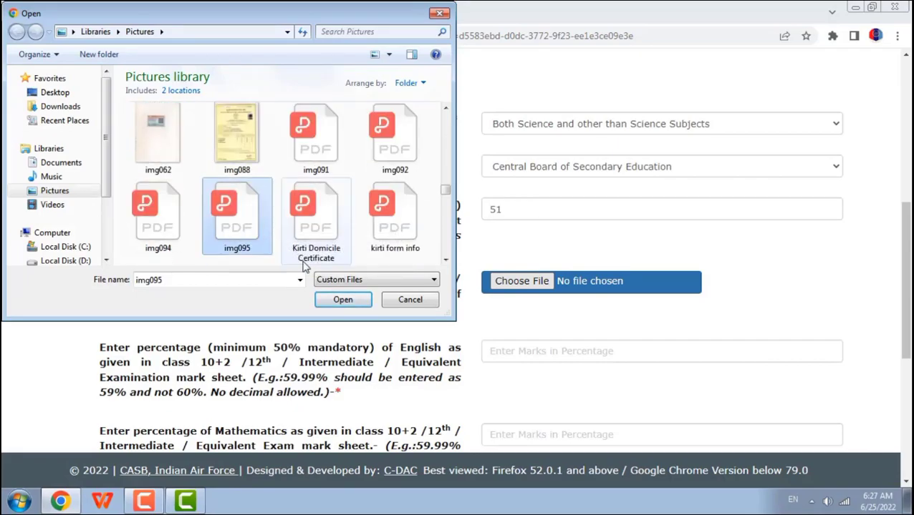
pyautogui.click(338, 302)
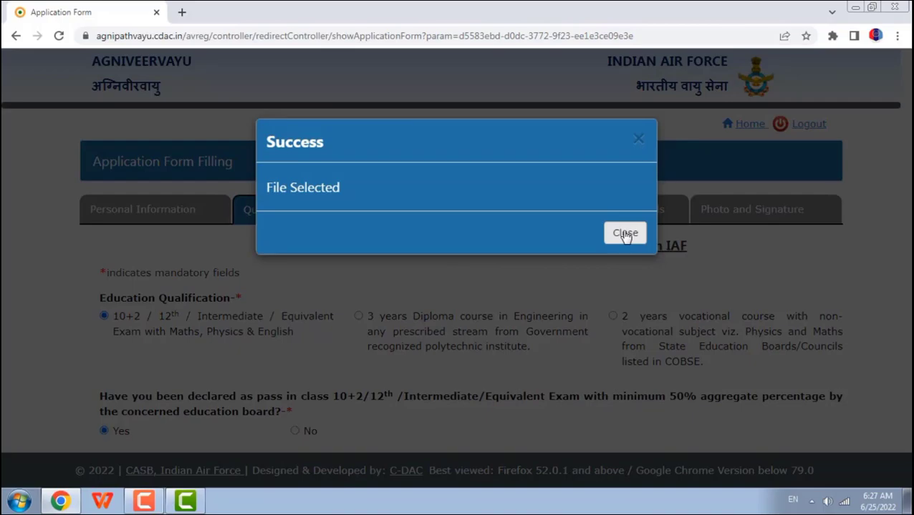
pyautogui.click(625, 233)
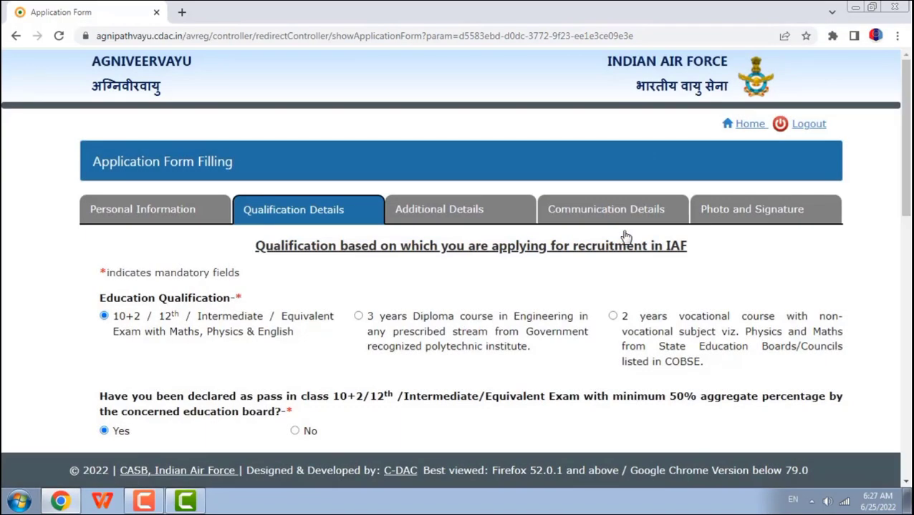
# Enter 51 as the English percentage from the class 10+2/12th mark sheet
pyautogui.scroll(-4, 453, 342)
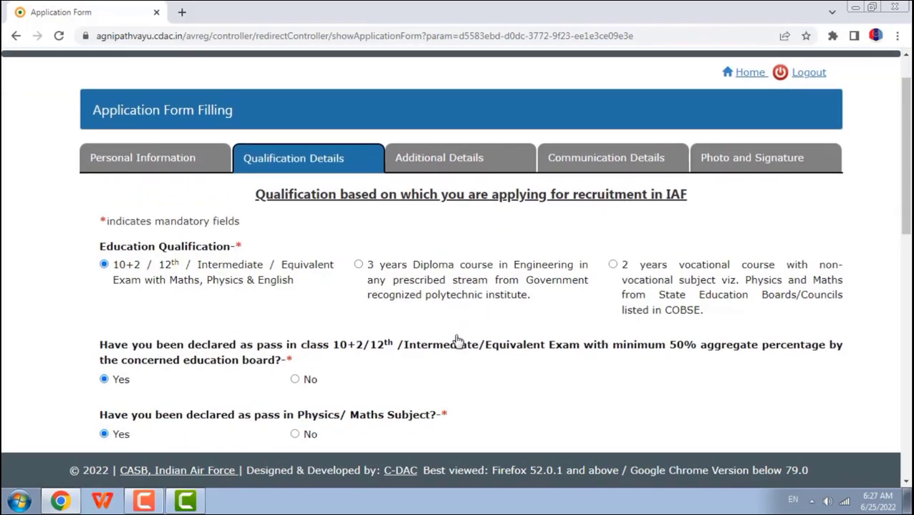
pyautogui.scroll(-2, 453, 342)
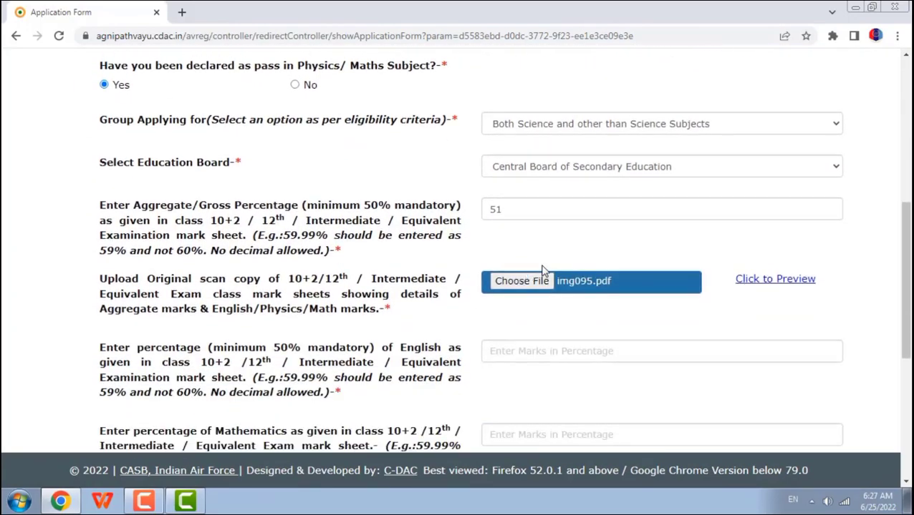
pyautogui.scroll(-1, 534, 306)
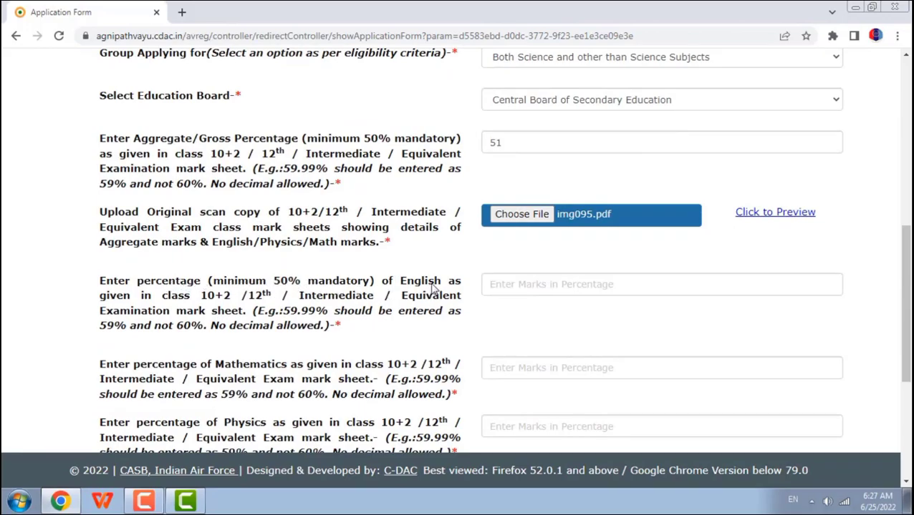
pyautogui.moveTo(406, 287); pyautogui.dragTo(443, 287)
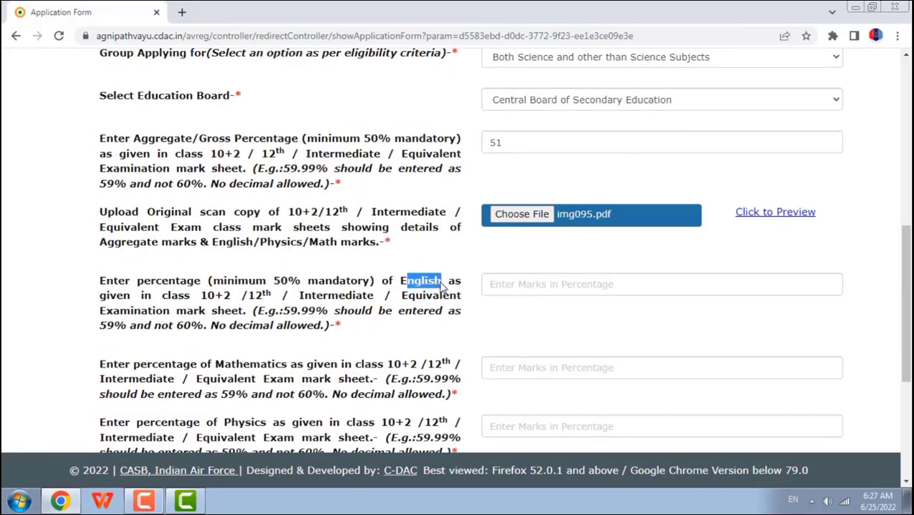
pyautogui.click(437, 286)
pyautogui.click(551, 288)
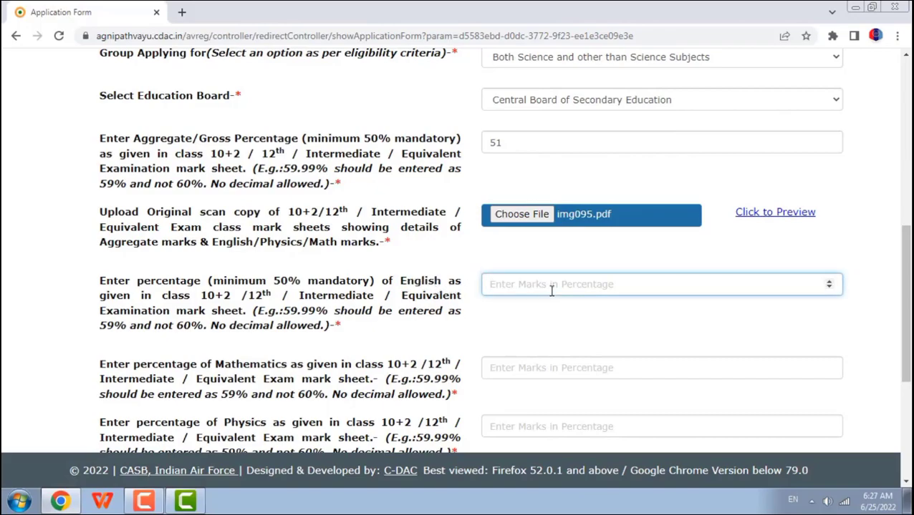
pyautogui.write('5')
pyautogui.press('BackSpace')
pyautogui.write('51')
pyautogui.click(512, 317)
# Enter 51 as both the Mathematics percentage and the Physics percentage from the class 10+2/12th mark sheet
pyautogui.scroll(-2, 509, 316)
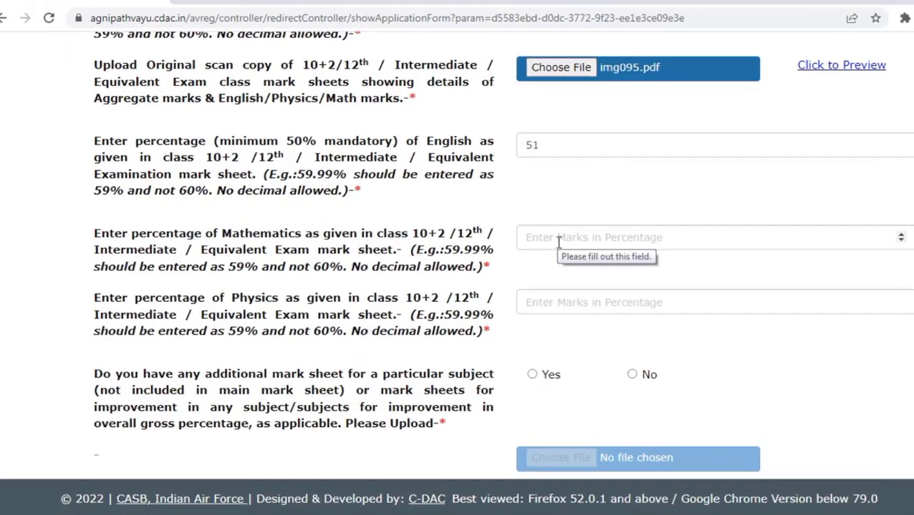
pyautogui.click(519, 239)
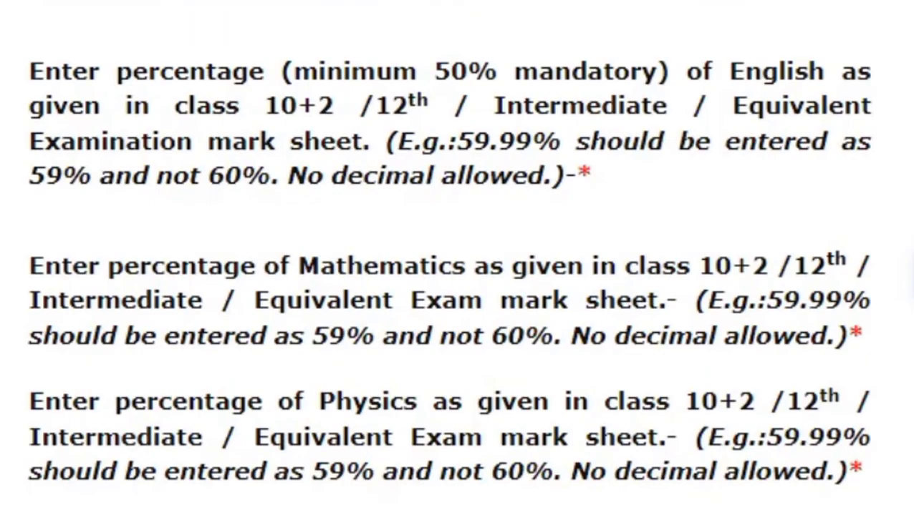
pyautogui.write('51')
pyautogui.click(661, 306)
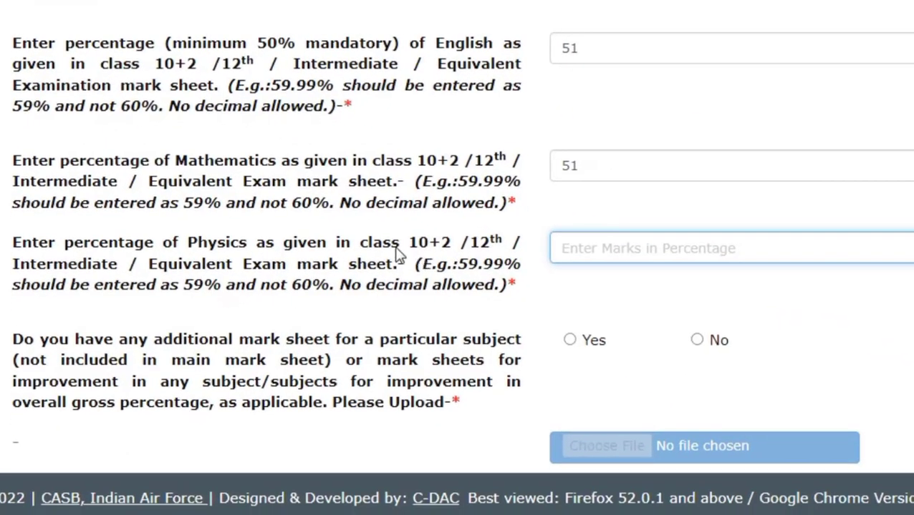
pyautogui.write('5')
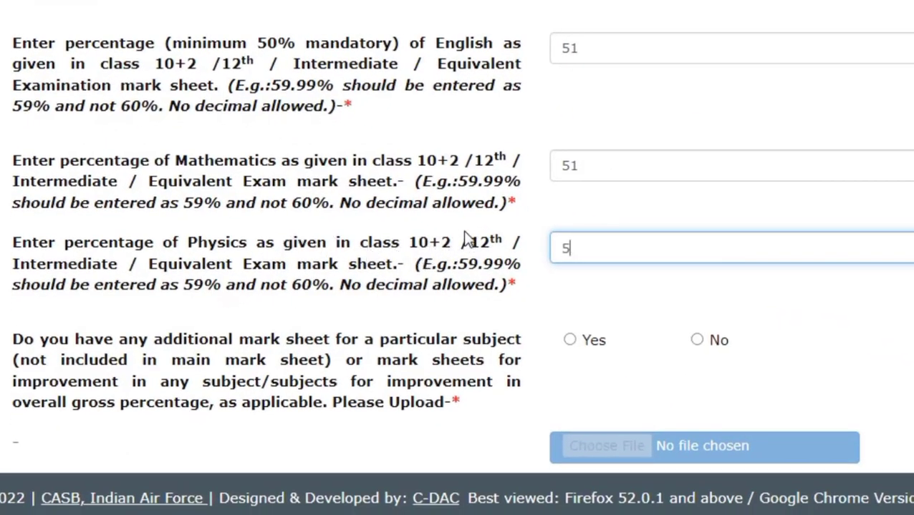
pyautogui.write('1')
# Answer No to having an additional or improvement mark sheet, and review the qualification entries on the form
pyautogui.click(569, 341)
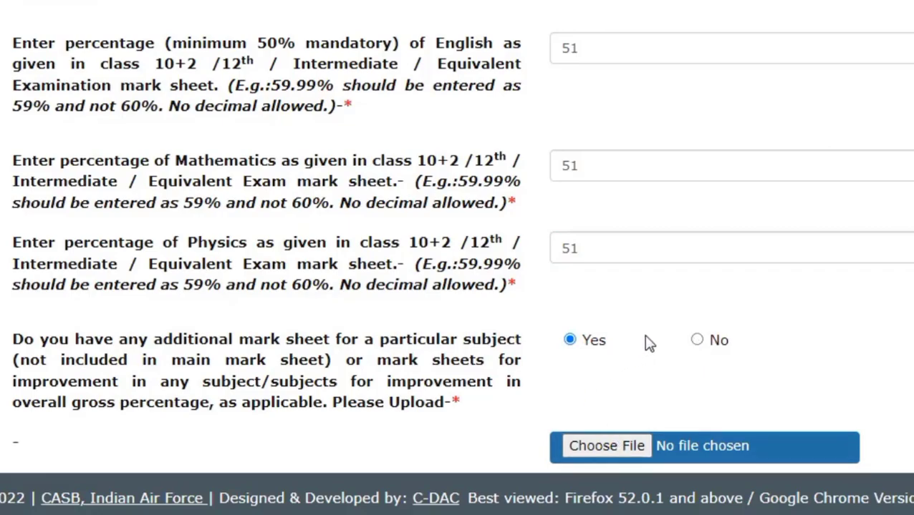
pyautogui.click(697, 342)
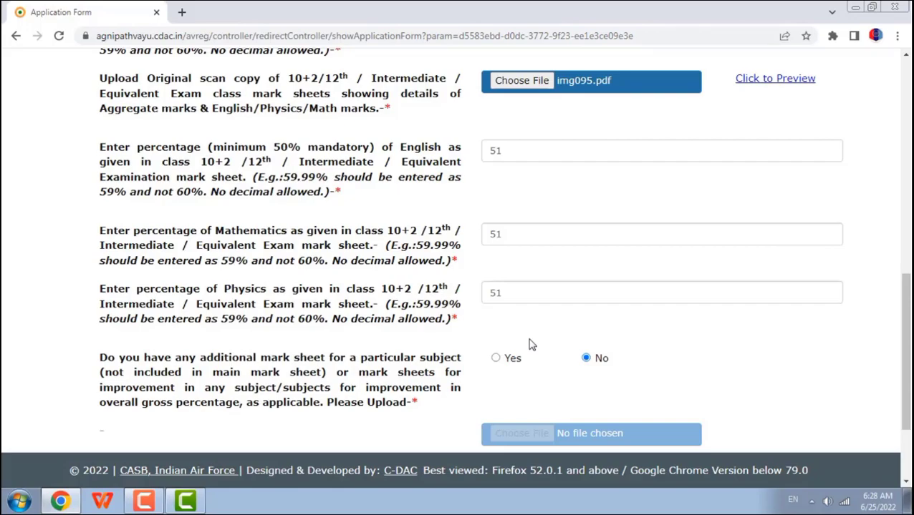
pyautogui.scroll(1, 530, 345)
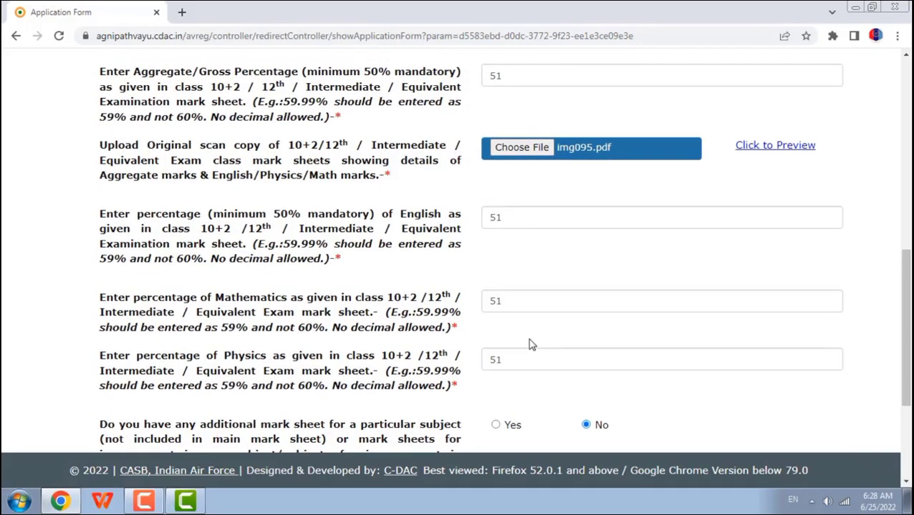
pyautogui.scroll(-2, 532, 343)
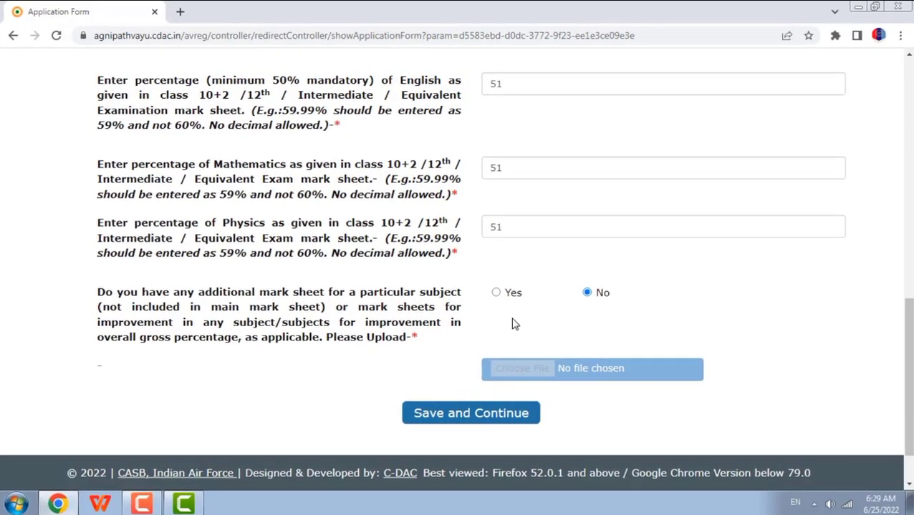
pyautogui.scroll(1, 555, 293)
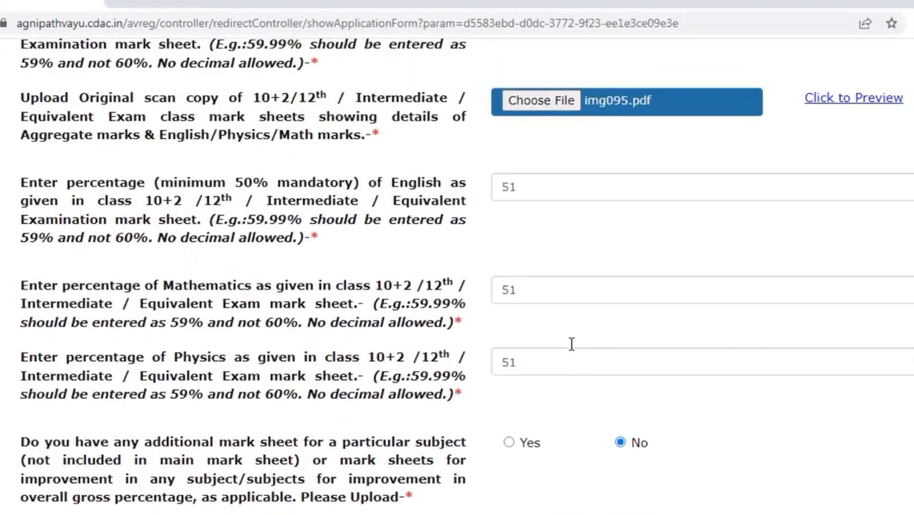
pyautogui.scroll(4, 571, 344)
pyautogui.scroll(-6, 571, 344)
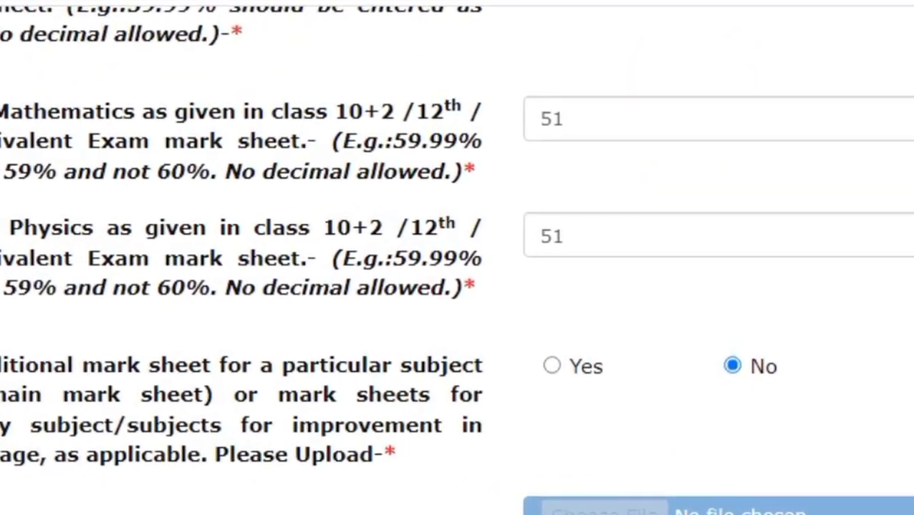